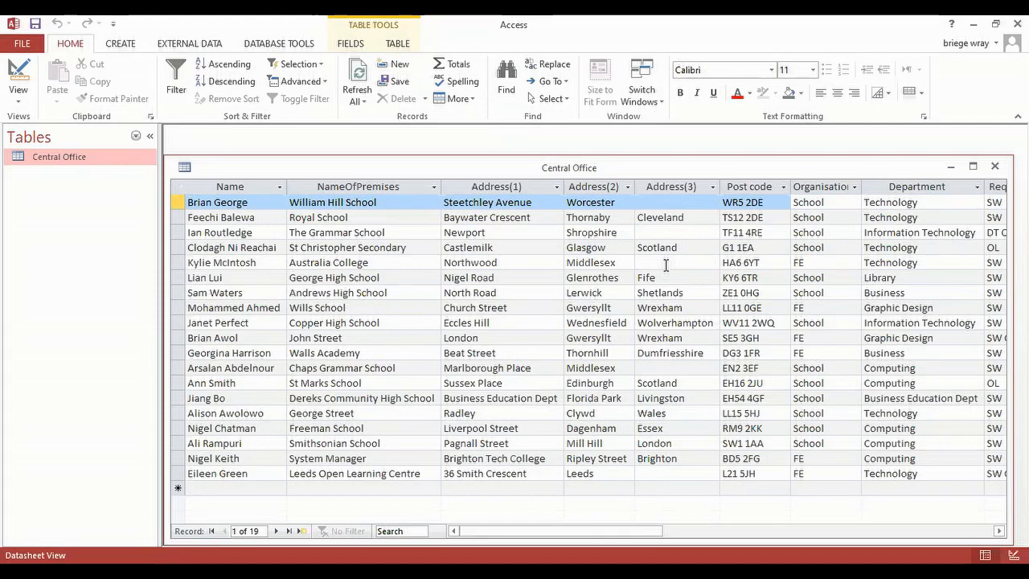
Examine the DateLogged, PriceOfFix and FixNumber columns in the Central Office table's datasheet.
left_click_drag(659, 534, 794, 532)
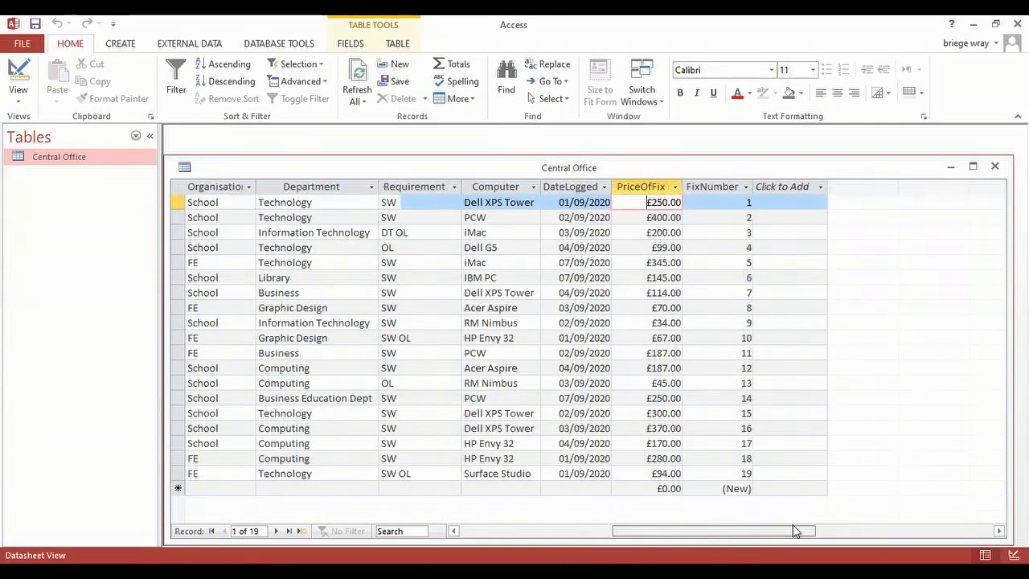
left_click(578, 186)
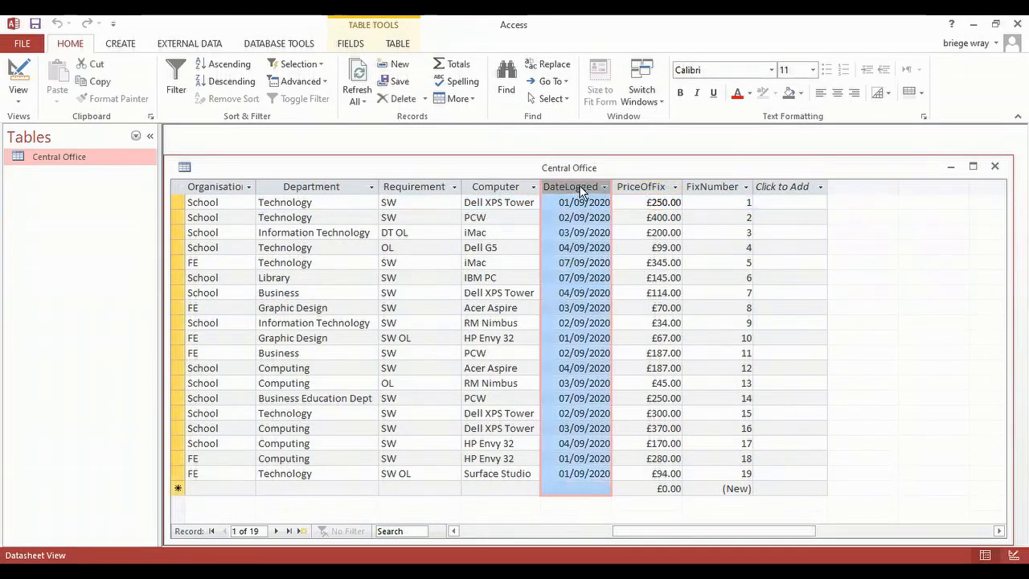
left_click(645, 185)
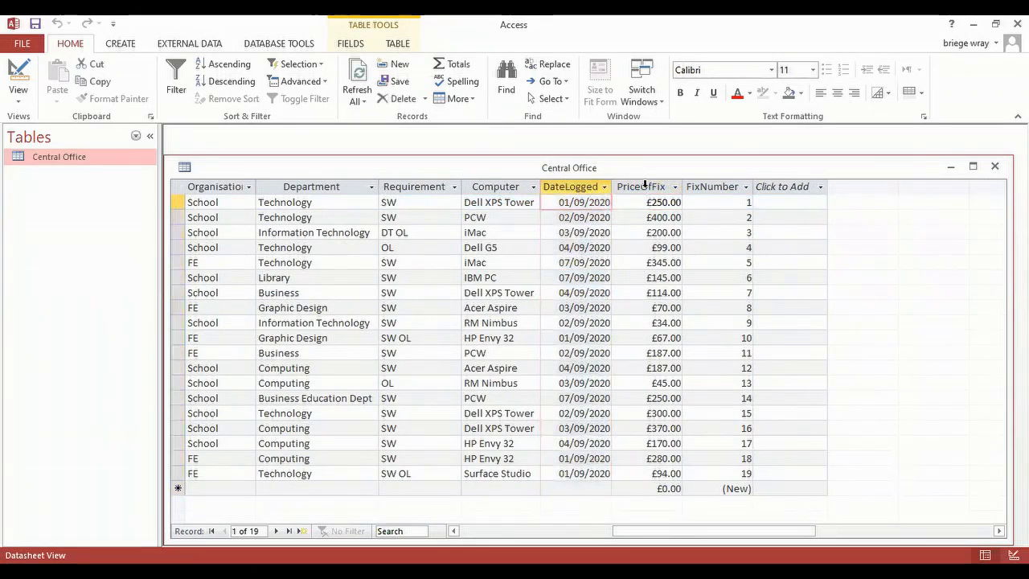
left_click(711, 187)
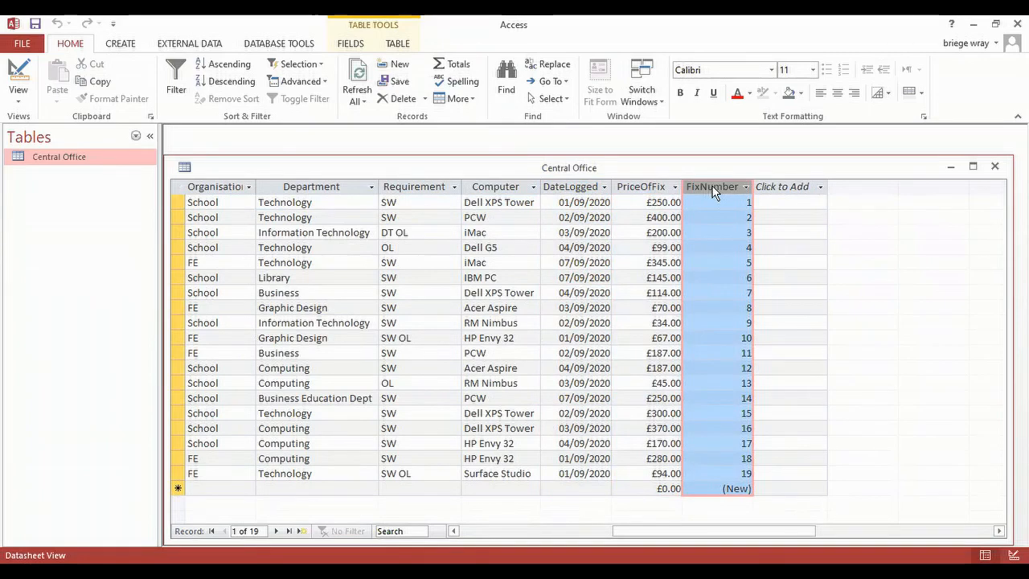
Check the data types and properties of DateLogged, PriceOfFix and FixNumber in Design View, and return to the datasheet.
left_click(18, 95)
left_click(38, 159)
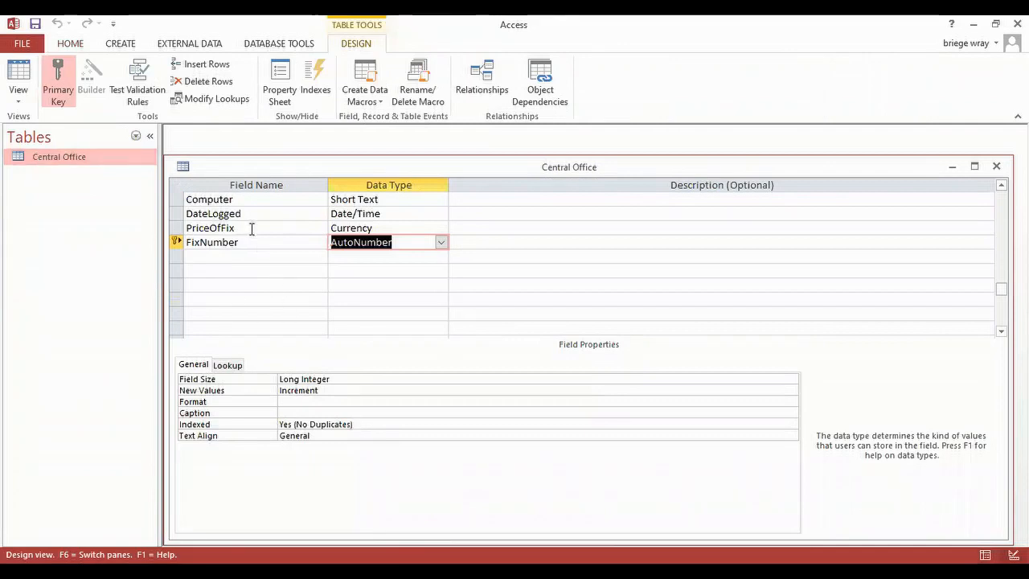
left_click(415, 212)
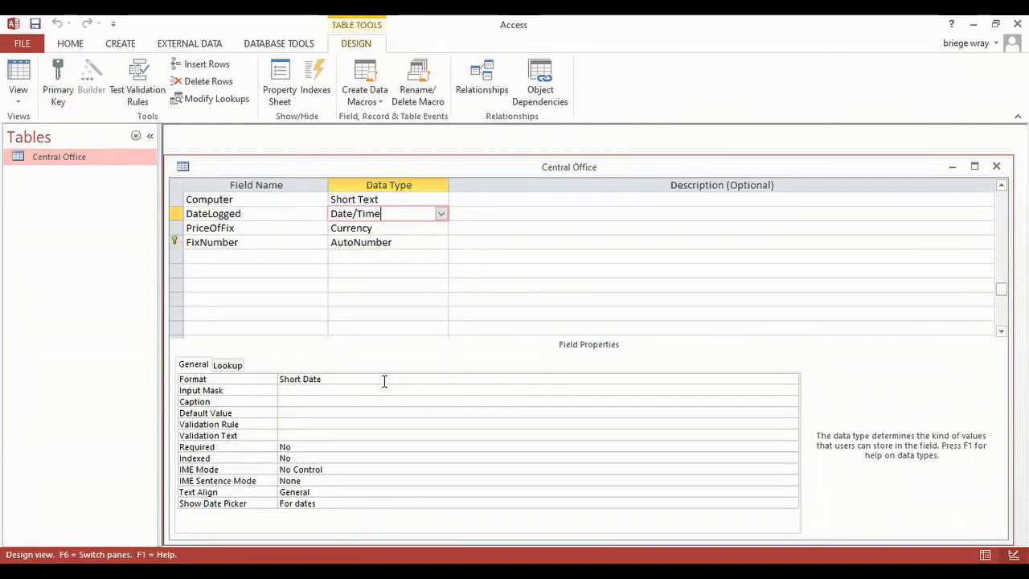
left_click(291, 227)
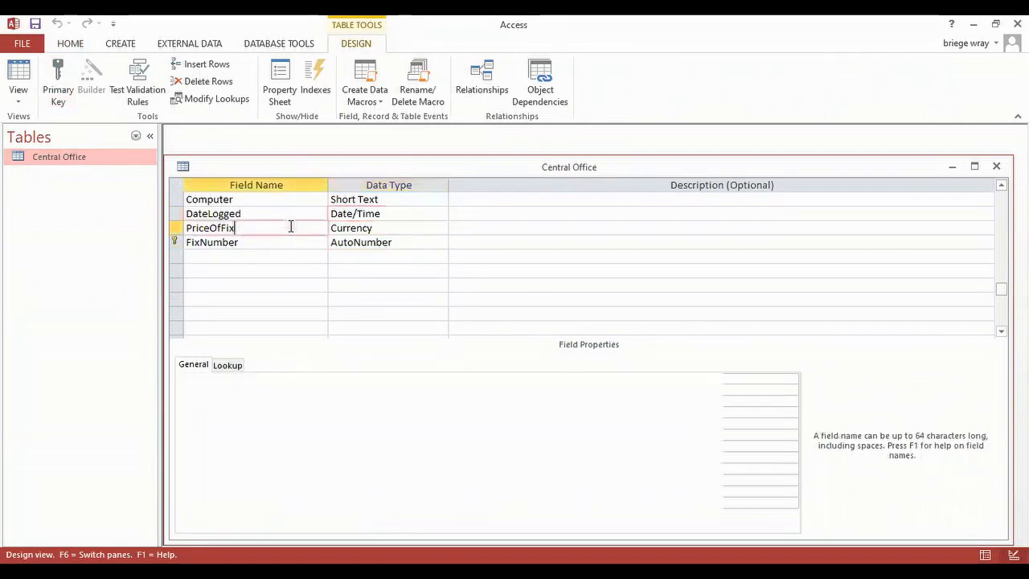
left_click(395, 230)
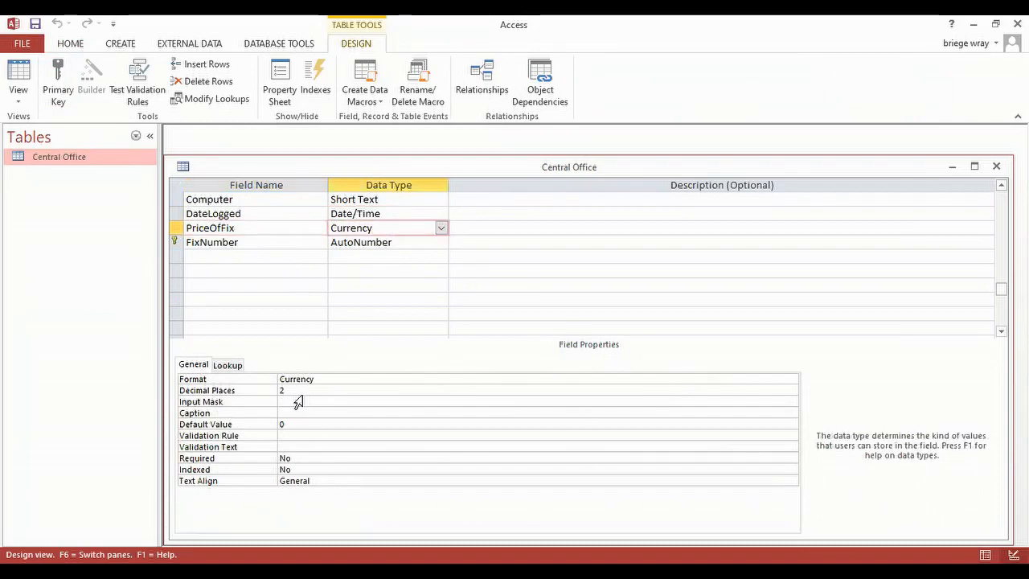
left_click(262, 245)
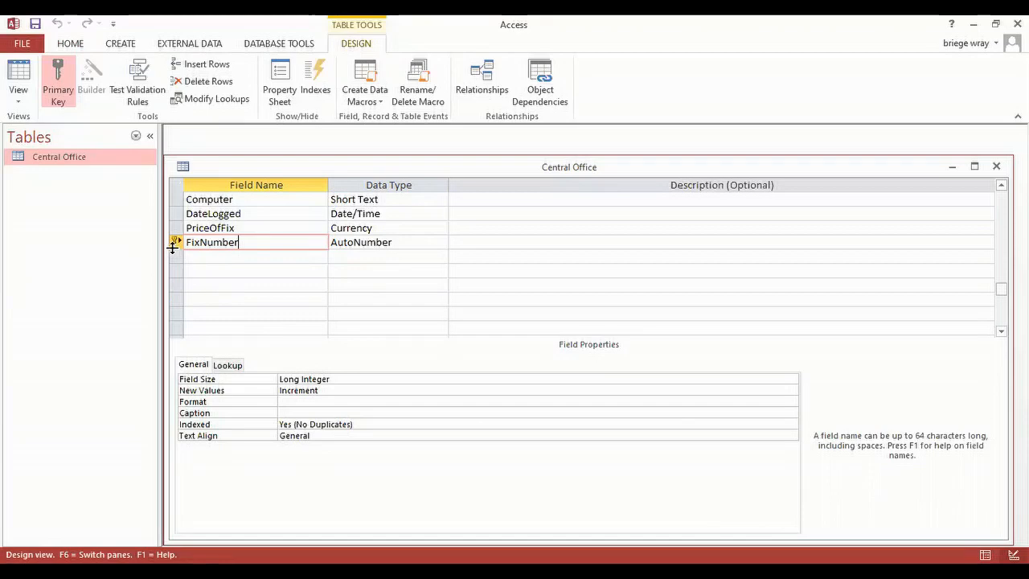
left_click(23, 76)
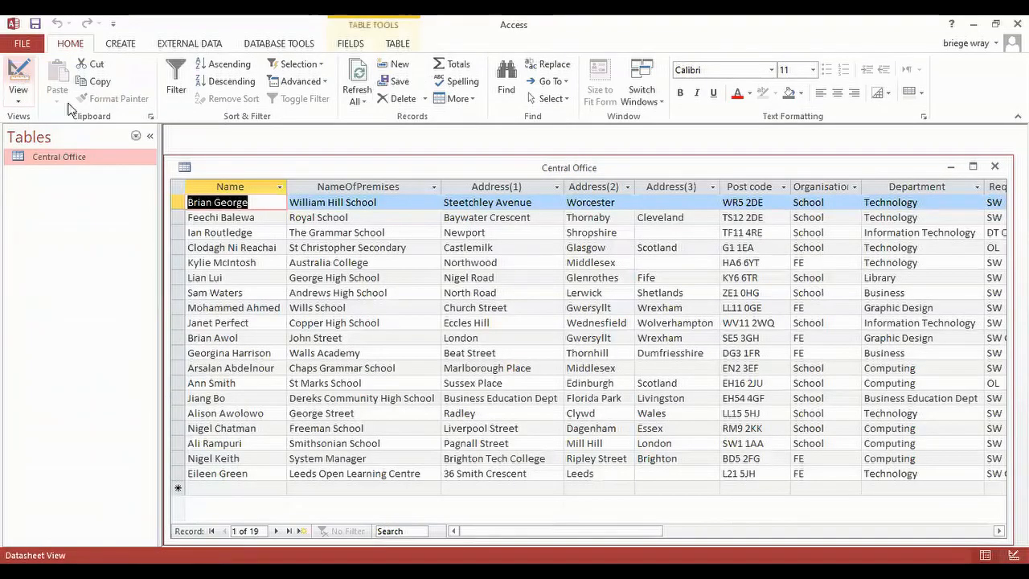
left_click_drag(552, 532, 712, 533)
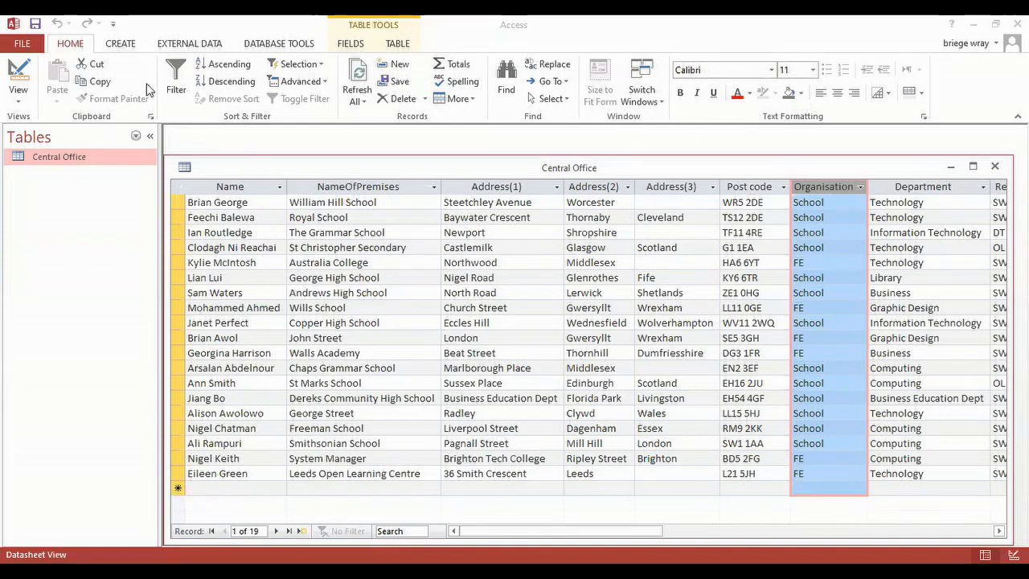
Create a detail query with the Simple Query Wizard, including all fields of the Central Office table.
left_click(120, 45)
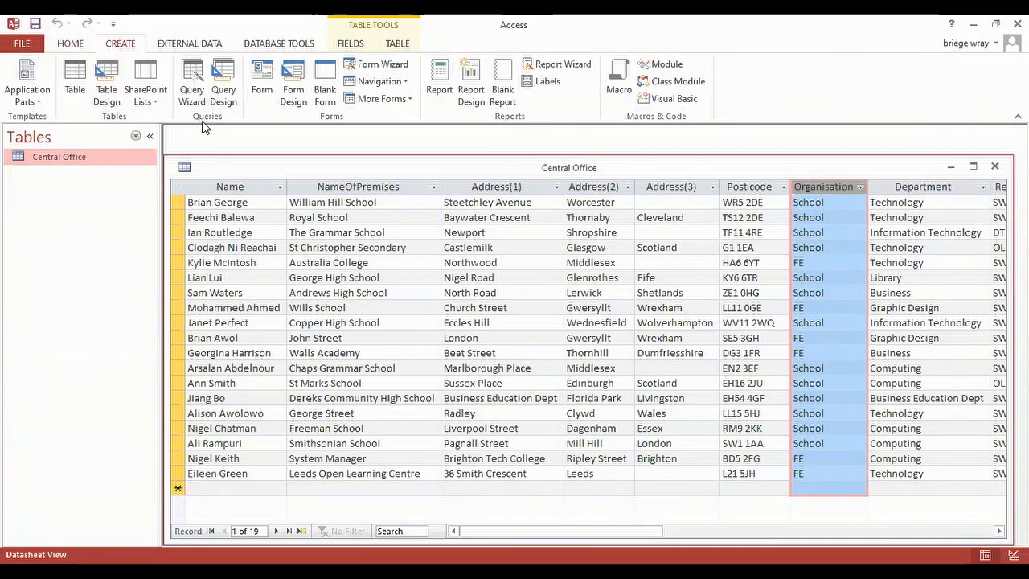
left_click(193, 77)
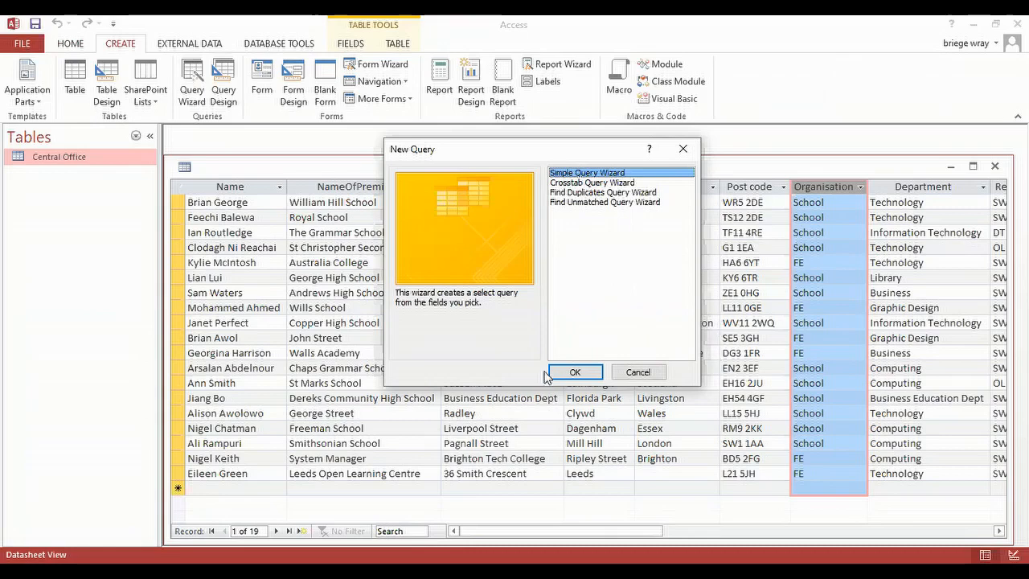
left_click(574, 374)
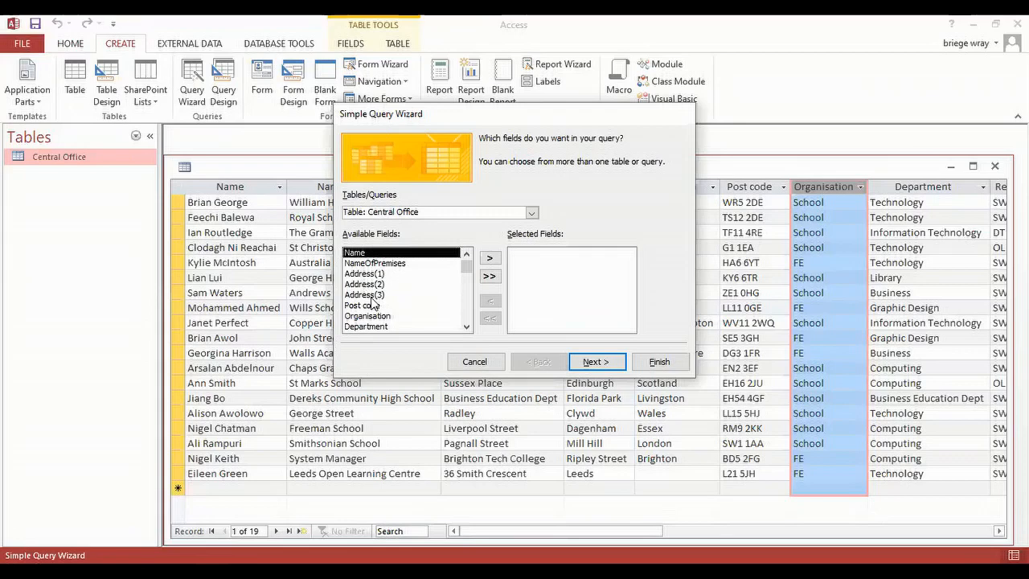
left_click(494, 278)
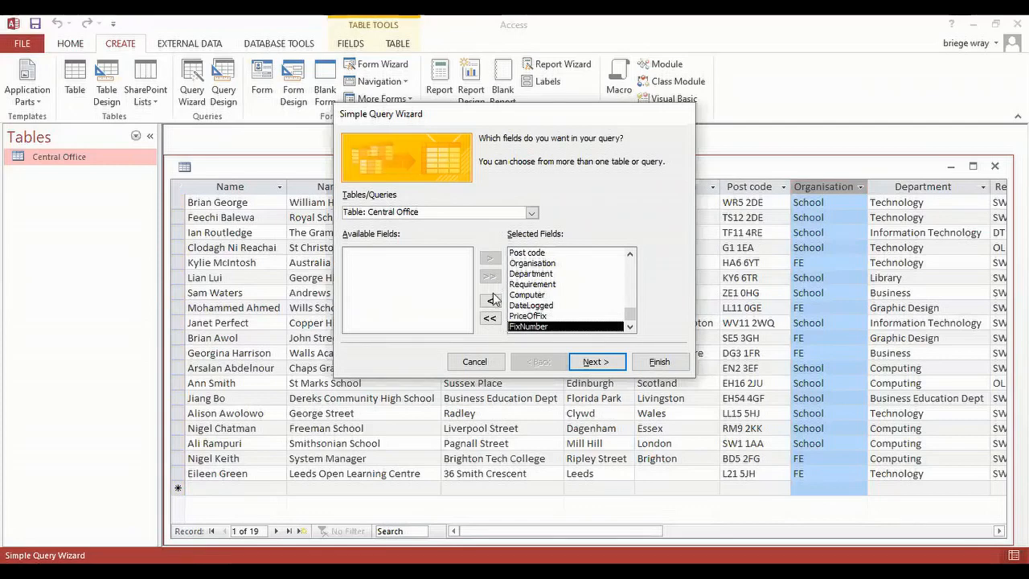
left_click(602, 367)
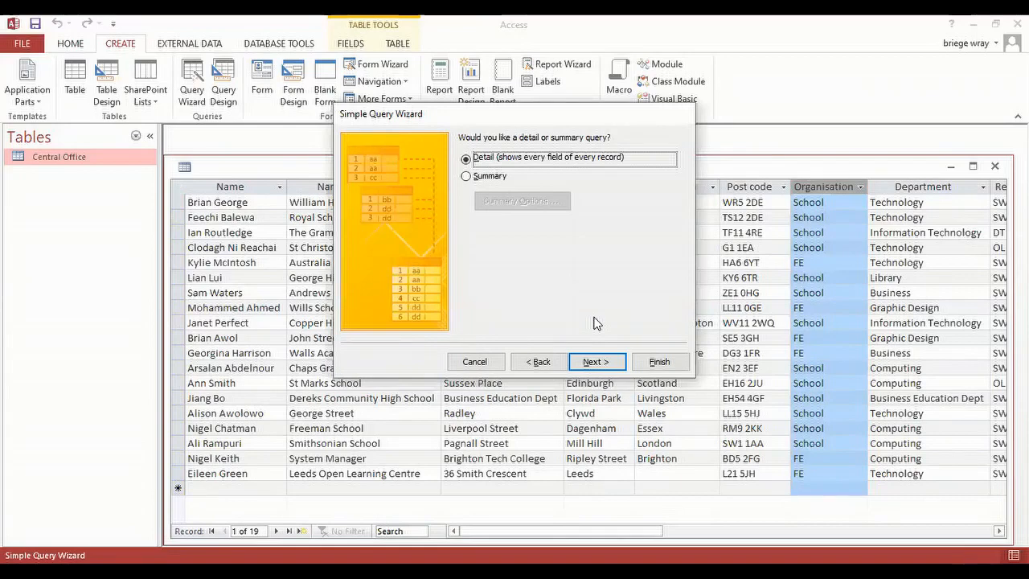
left_click(598, 366)
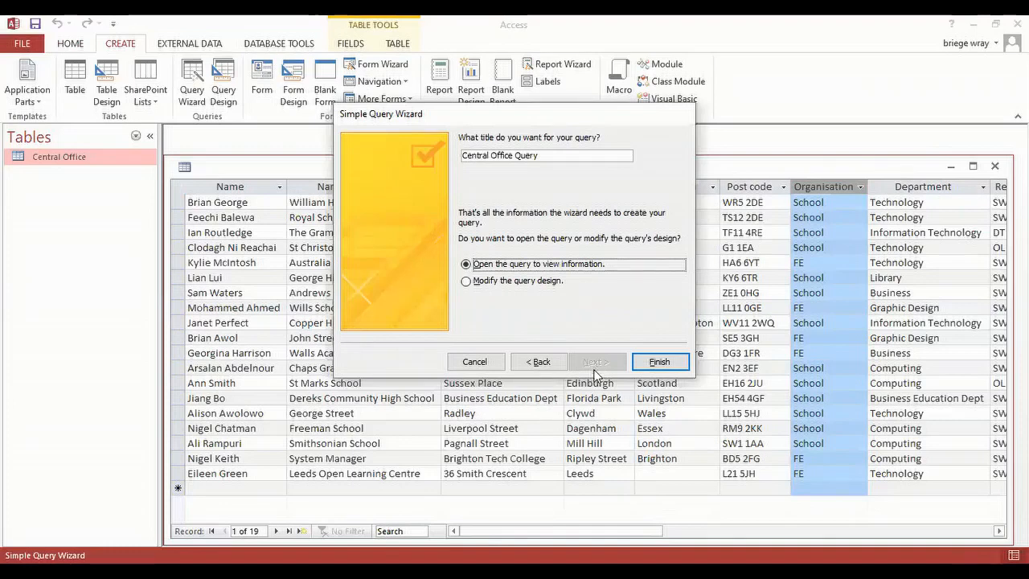
Title the query "Schools only" and finish the wizard with the option to modify the query design.
left_click(560, 156)
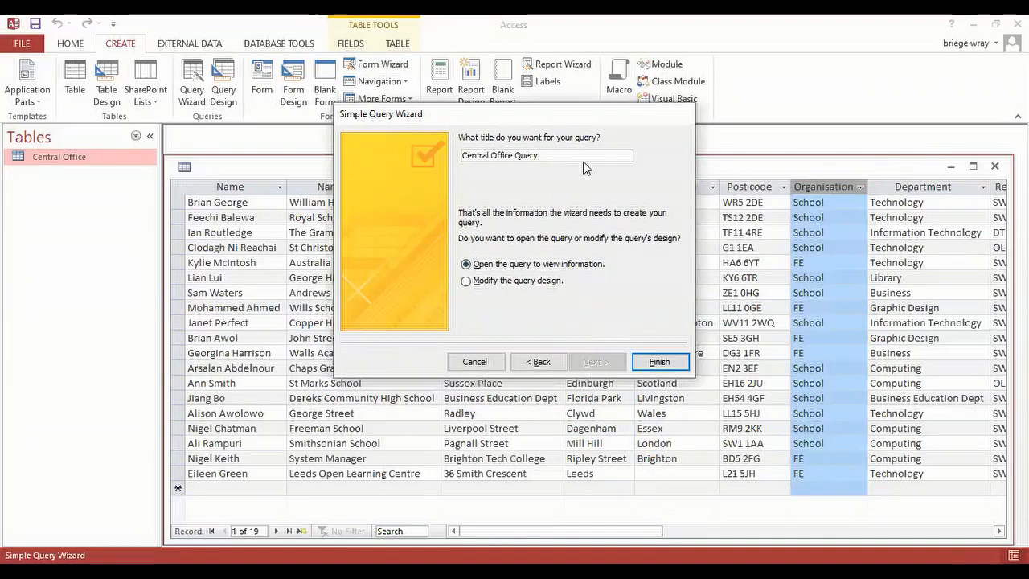
key("BackSpace")
key("BackSpace")
key("BackSpace")
key("BackSpace")
key("BackSpace")
key("BackSpace")
key("BackSpace")
key("BackSpace")
key("BackSpace")
key("BackSpace")
key("BackSpace")
key("BackSpace")
key("BackSpace")
key("BackSpace")
key("BackSpace")
key("BackSpace")
key("BackSpace")
key("BackSpace")
key("BackSpace")
key("BackSpace")
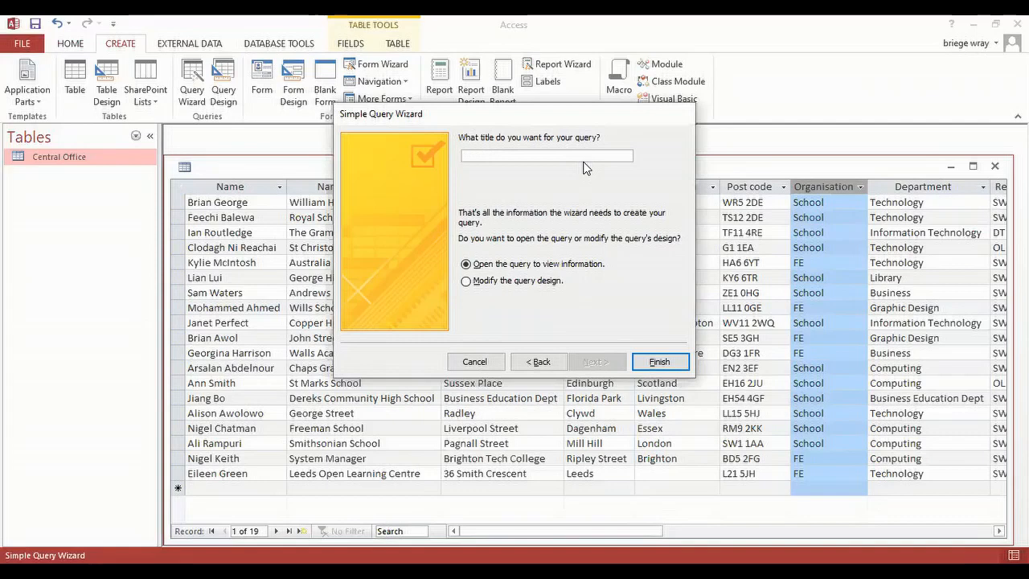
type("Schools olnl")
type("y")
left_click(495, 286)
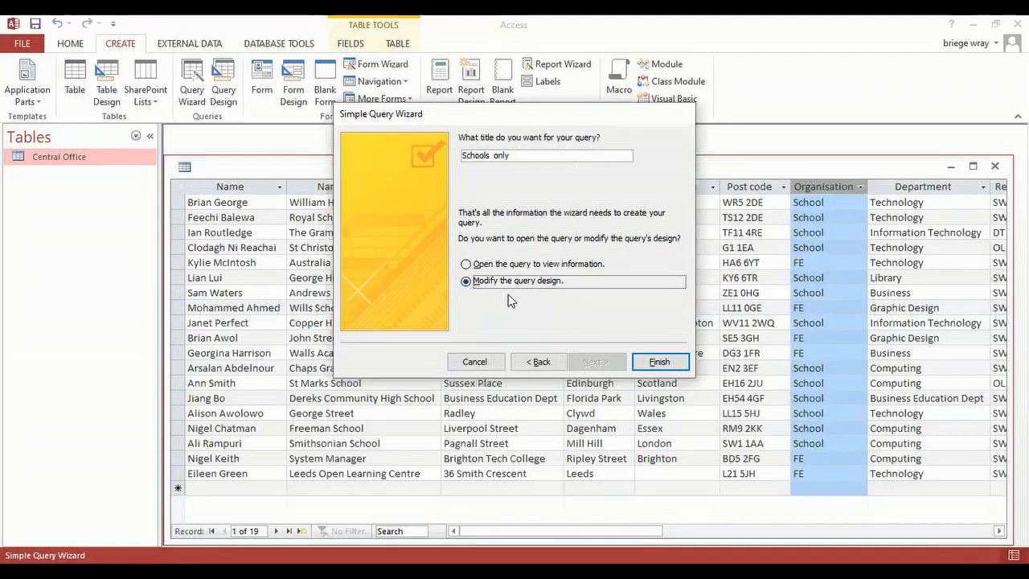
left_click(659, 363)
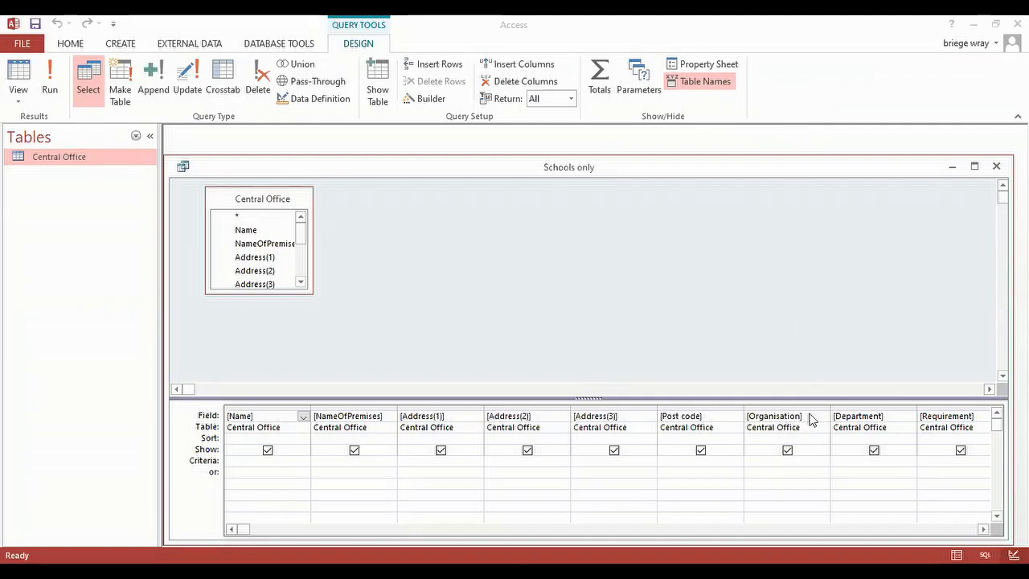
Set the criteria of the Organisation field to School.
left_click_drag(807, 416, 737, 421)
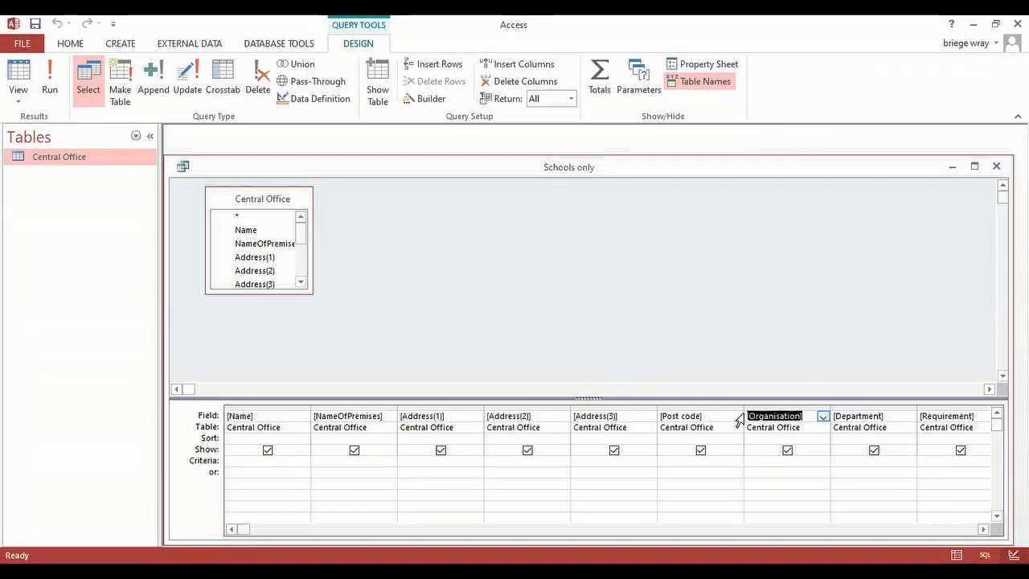
left_click(761, 460)
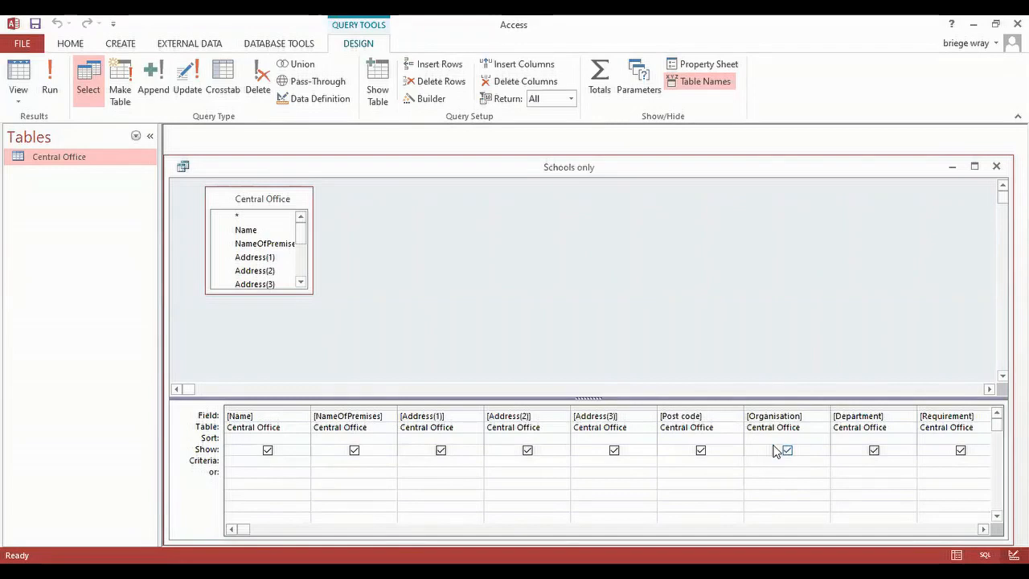
type("School")
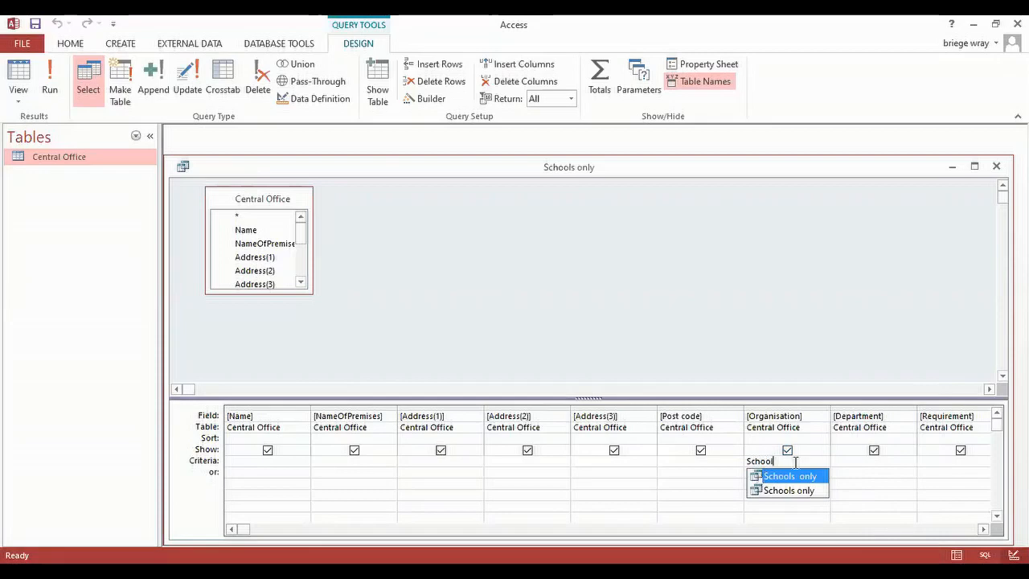
left_click(836, 463)
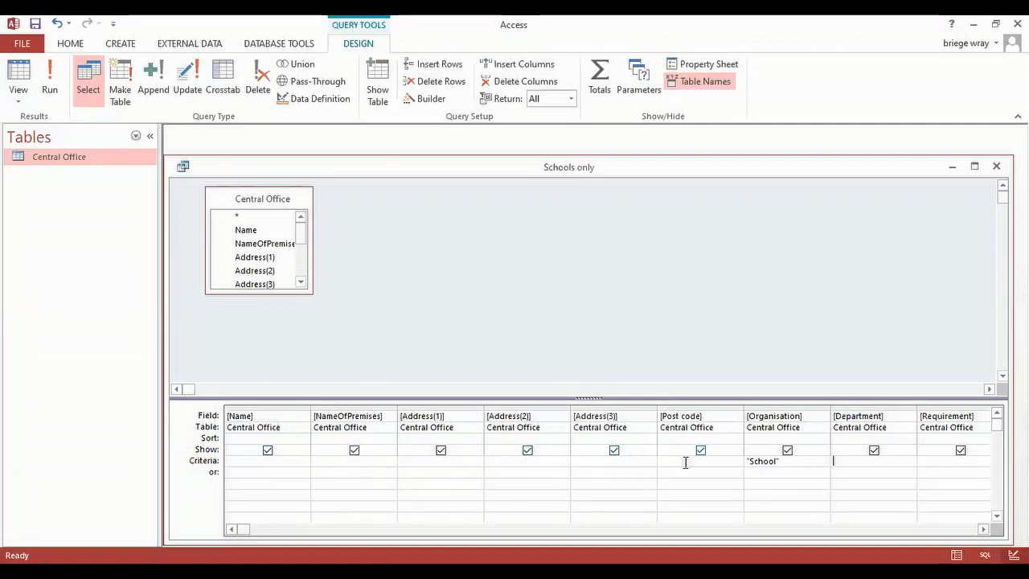
Hide the Department, Requirement, Computer and DateLogged fields from the query output and run the query.
left_click(983, 528)
left_click(983, 529)
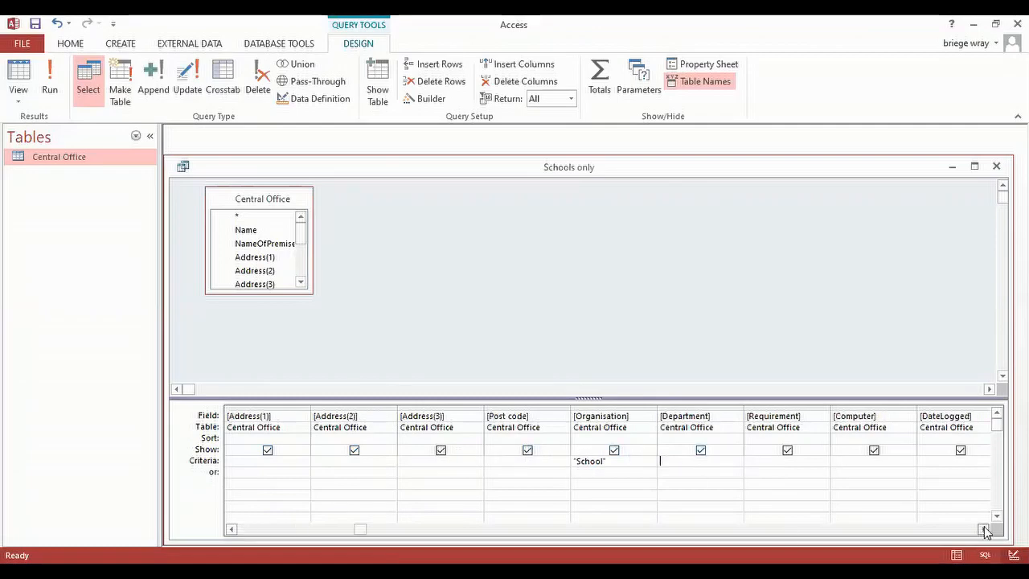
left_click(700, 451)
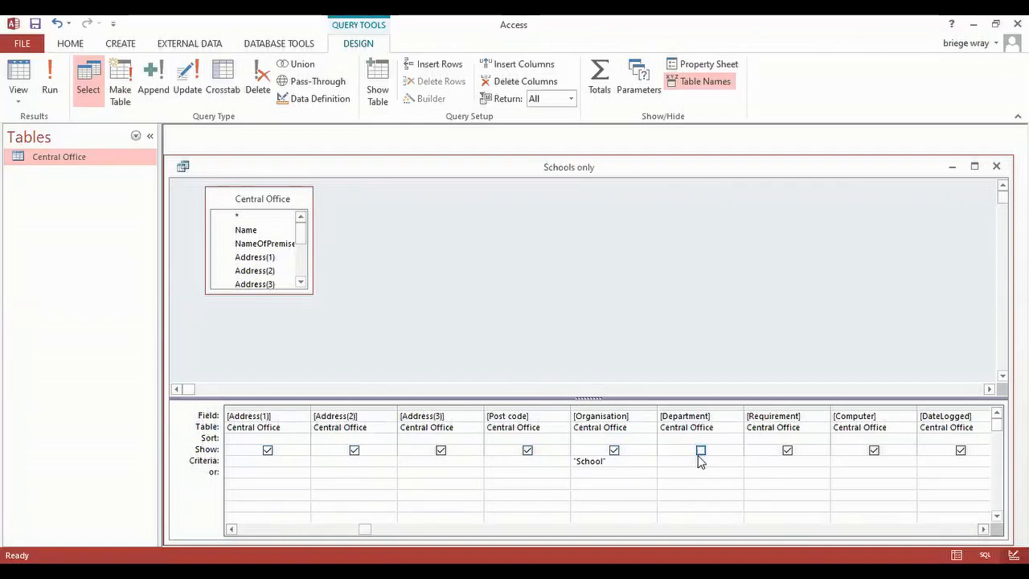
left_click(964, 455)
left_click(436, 533)
left_click(788, 450)
left_click(787, 452)
left_click(787, 451)
left_click(873, 451)
left_click_drag(365, 531, 238, 530)
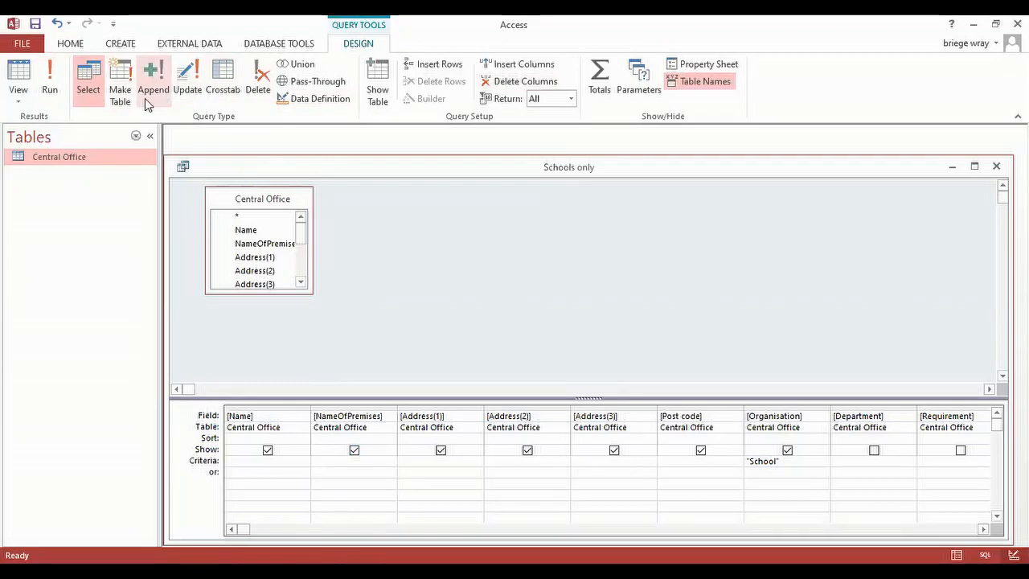
left_click(48, 72)
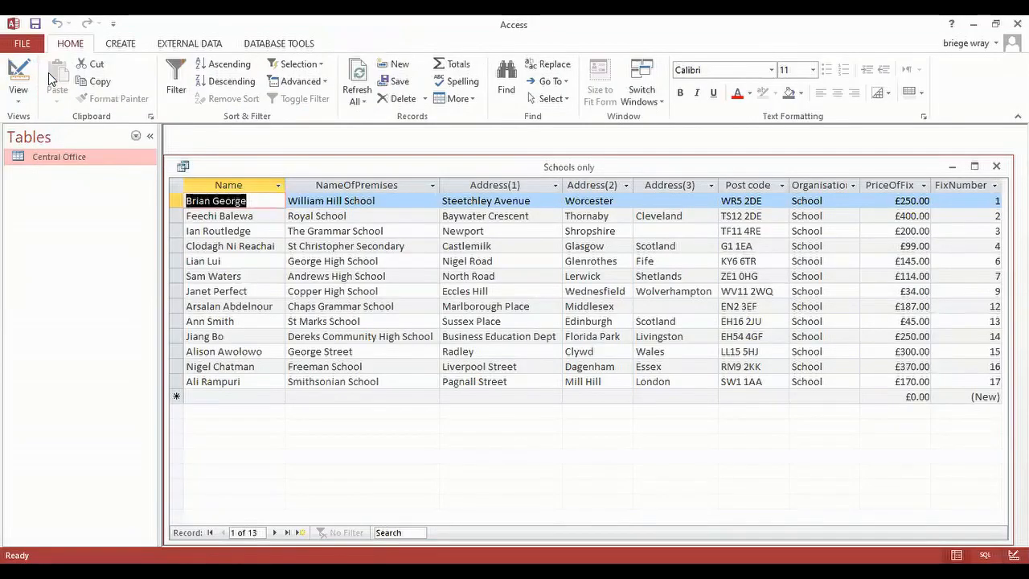